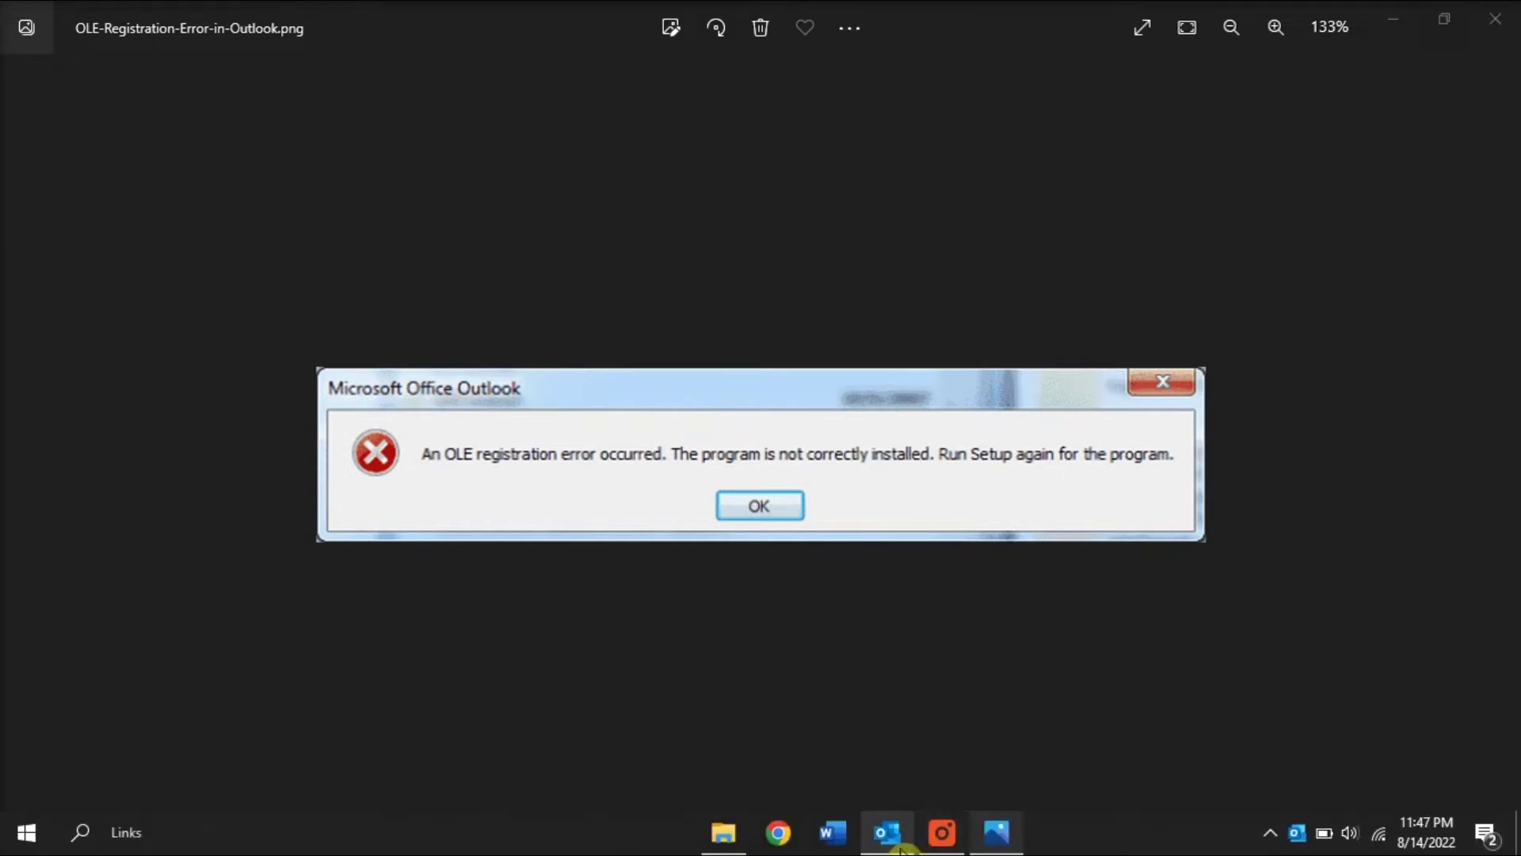
Step: Search Start for CMD and run Command Prompt as administrator
click(900, 846)
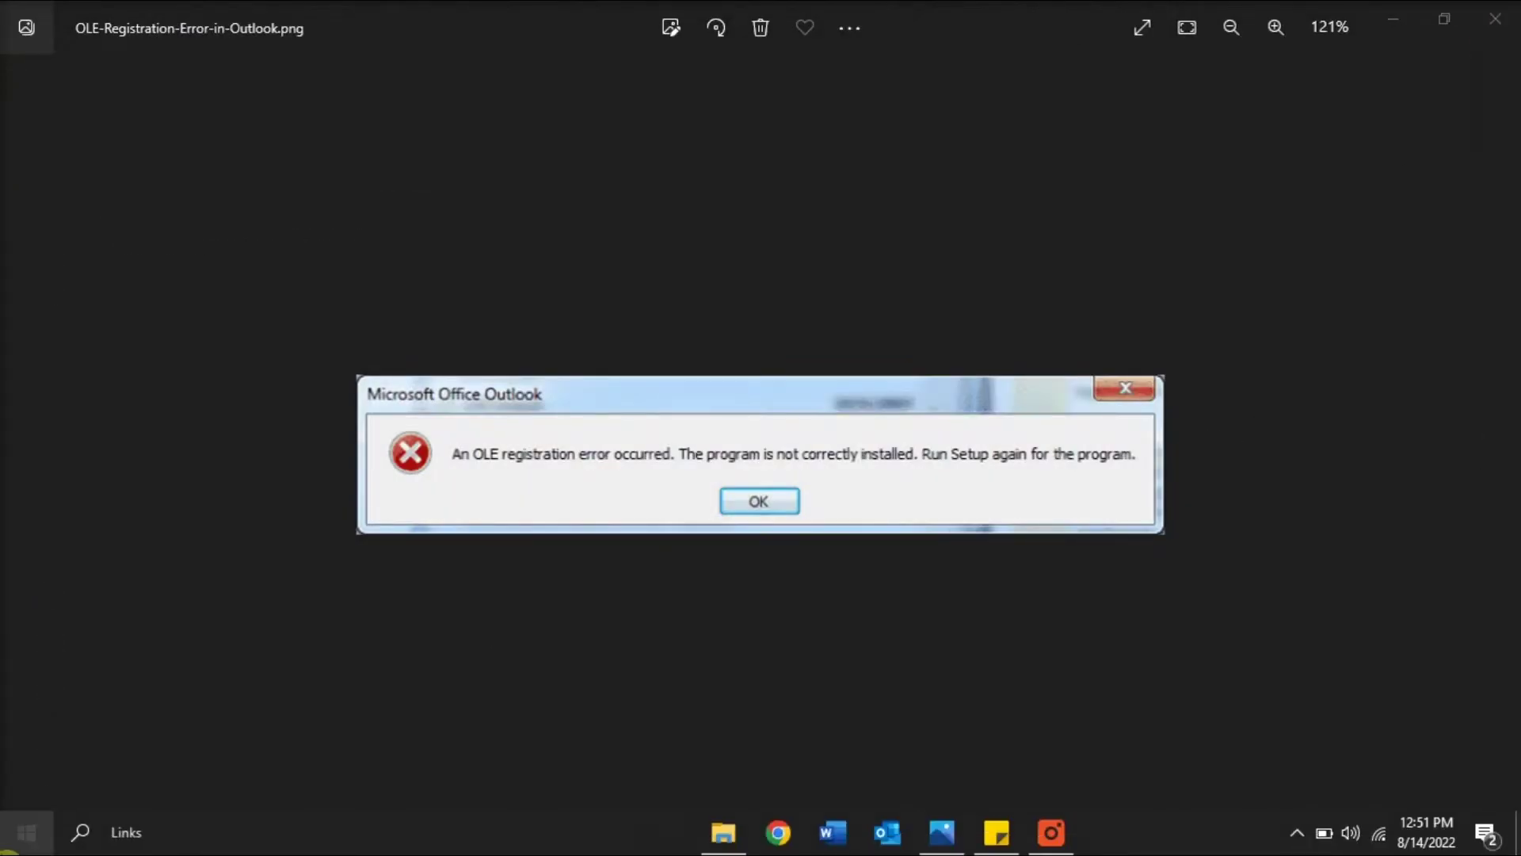
key(super)
text(CMD)
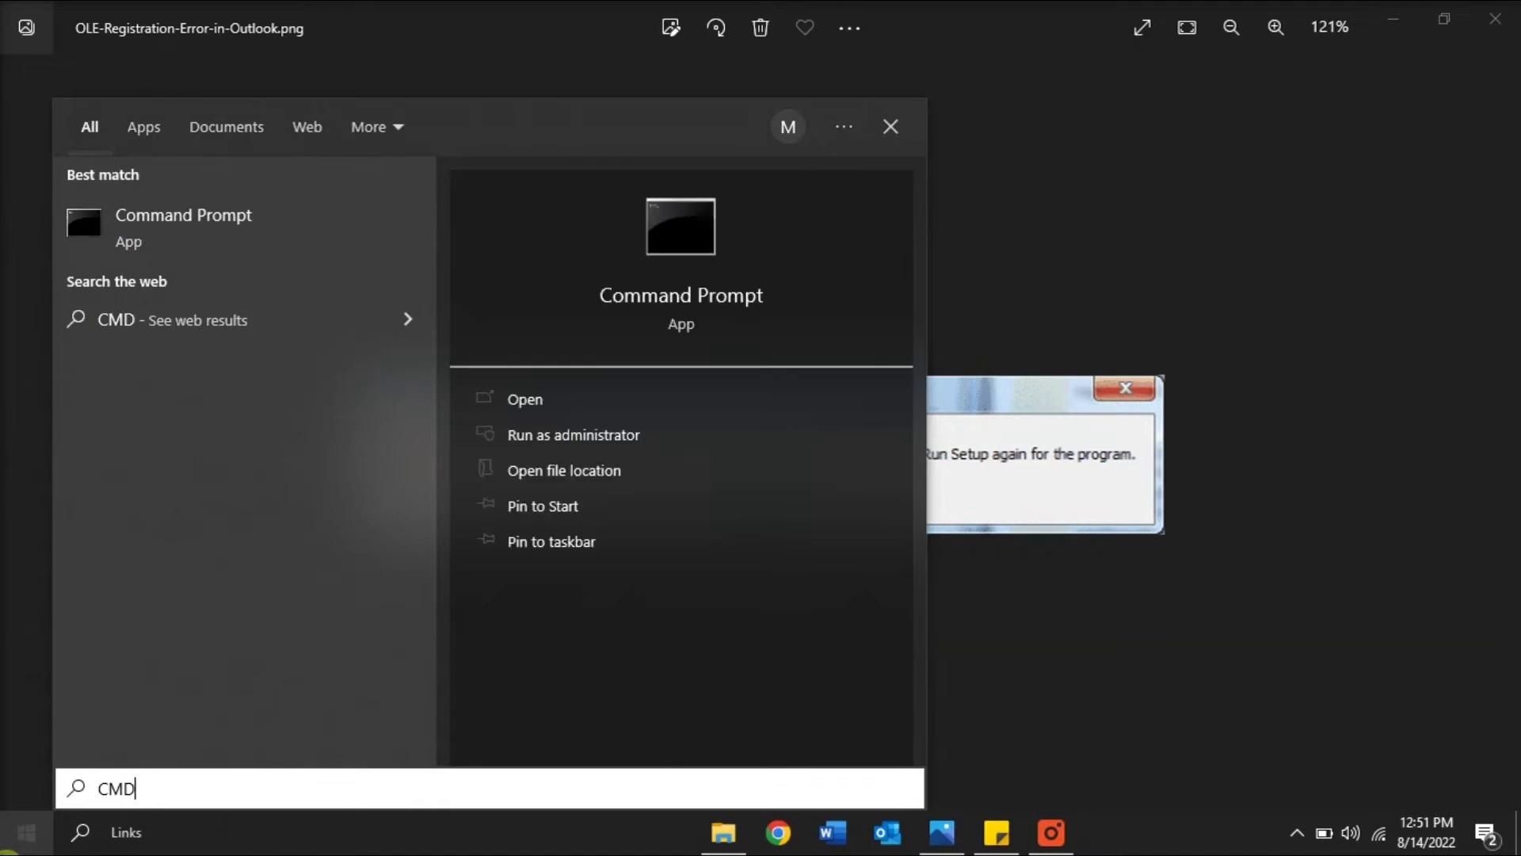
right_click(226, 236)
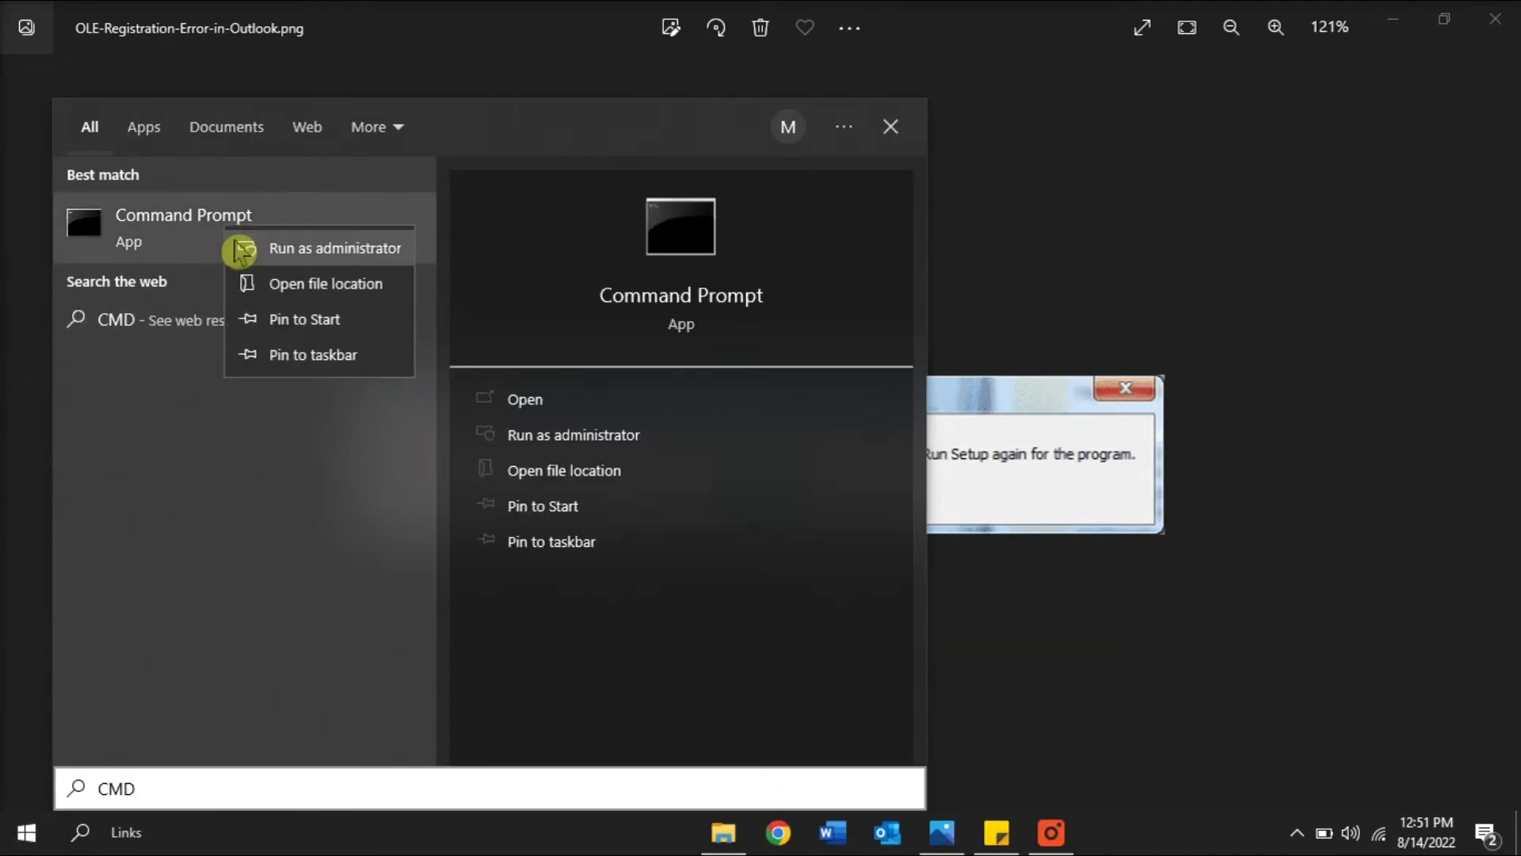
click(285, 248)
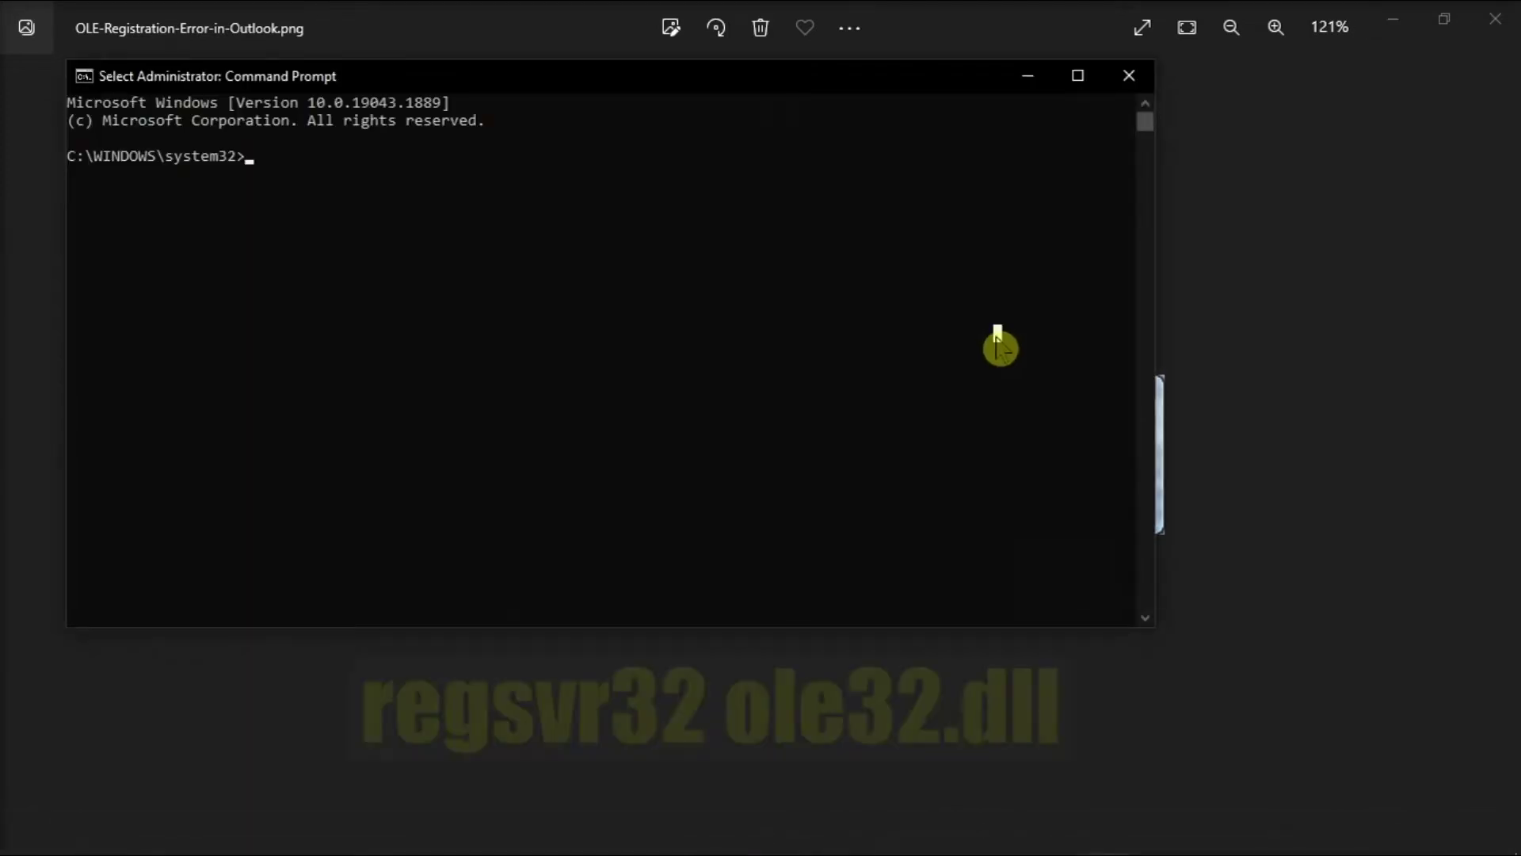
text(V)
text(regsvr32 ole32.dll)
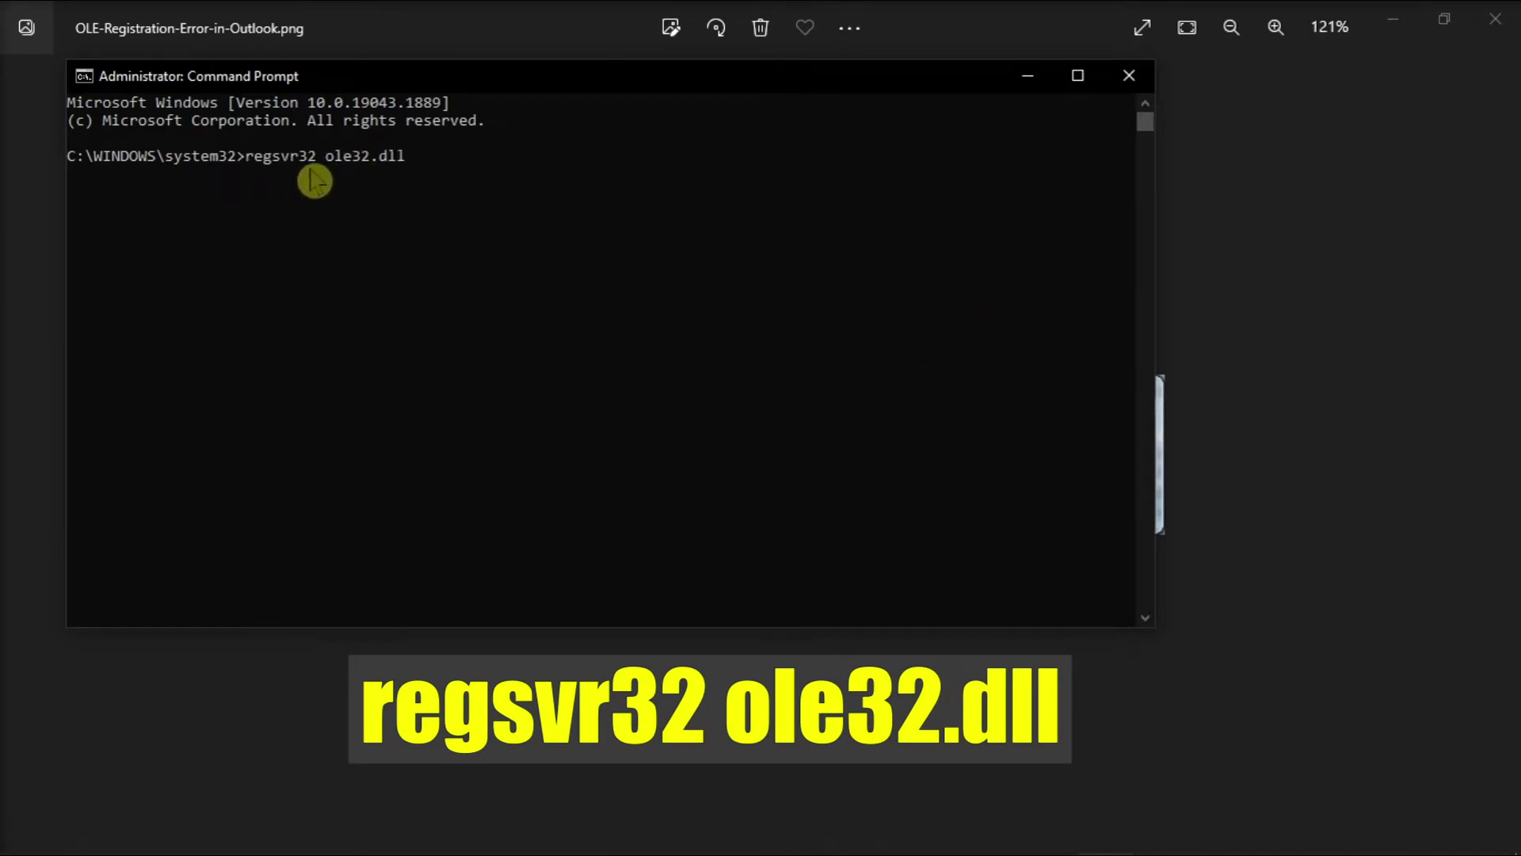
Step: Register ole32.dll with regsvr32, test-launch and close Outlook, then bring up File Explorer
key(Return)
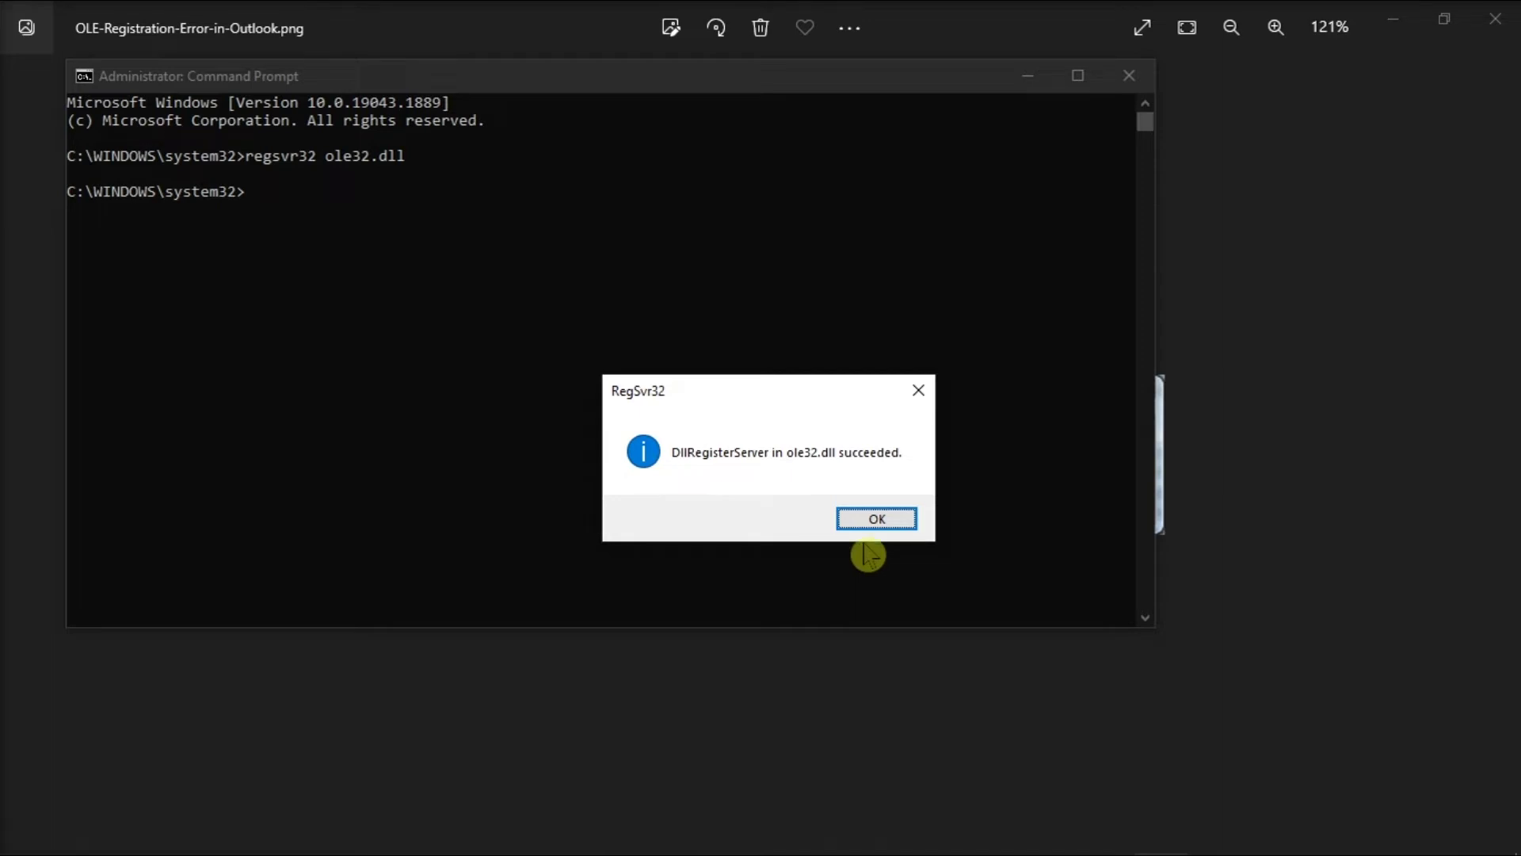
click(876, 520)
click(888, 831)
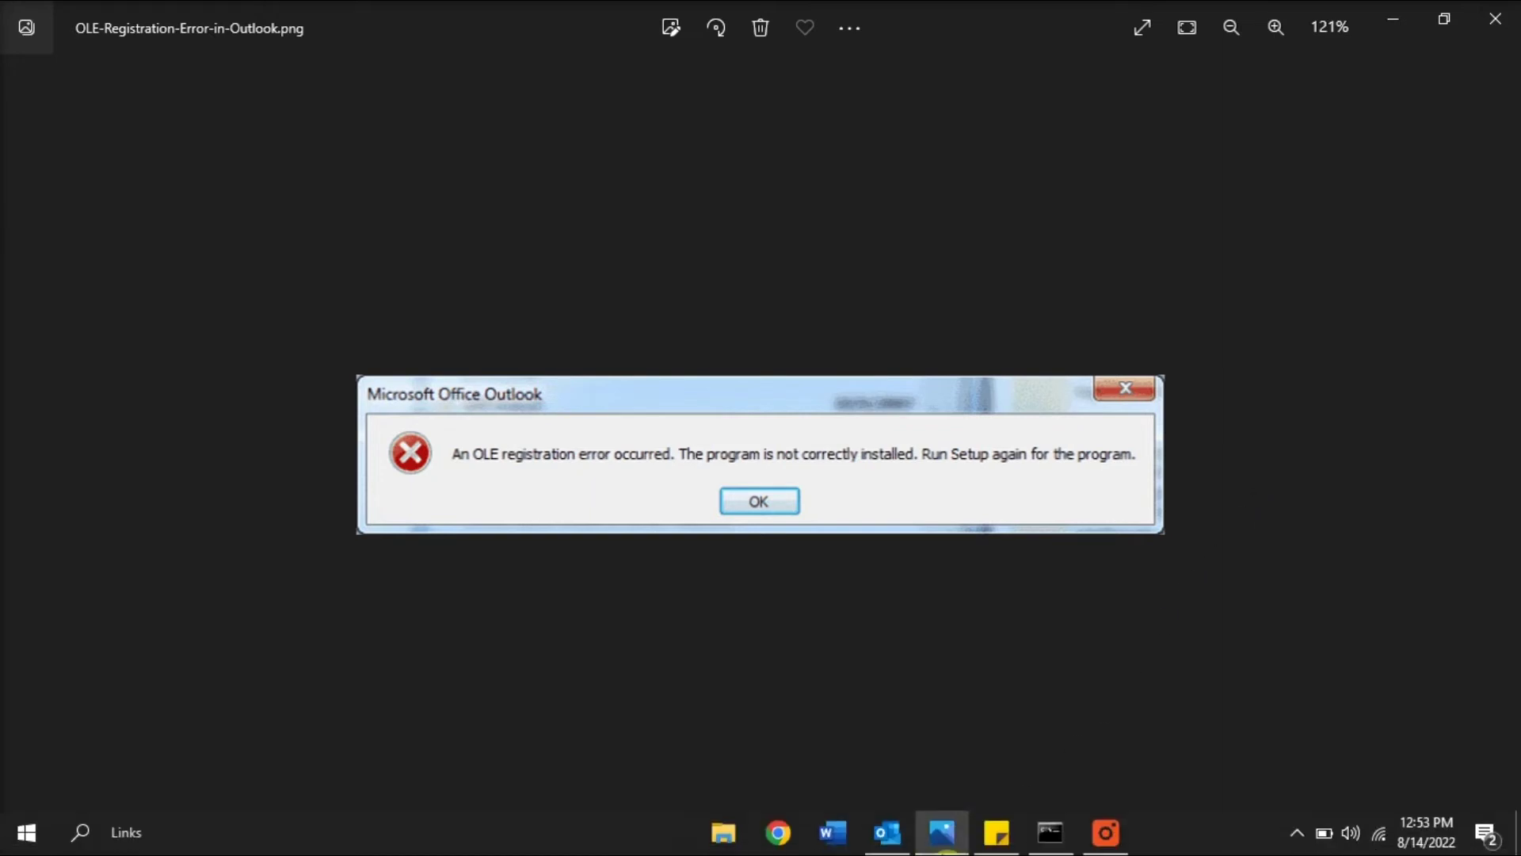
click(886, 834)
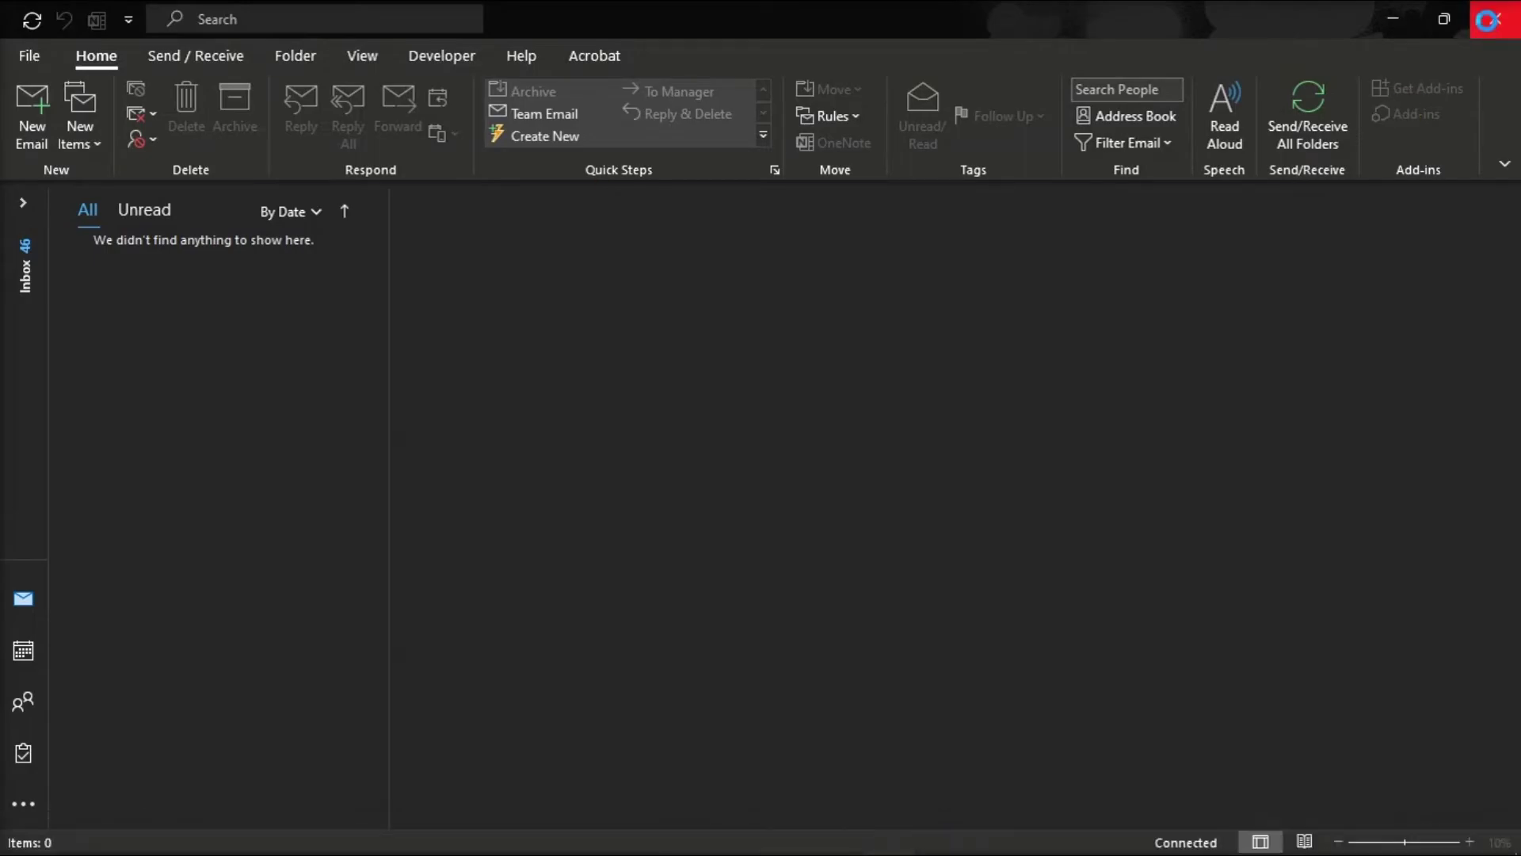
click(1496, 20)
click(723, 834)
Step: Navigate File Explorer to C:\Users\USERNAME\AppData\Local\Microsoft\Outlook
drag(1034, 122, 889, 100)
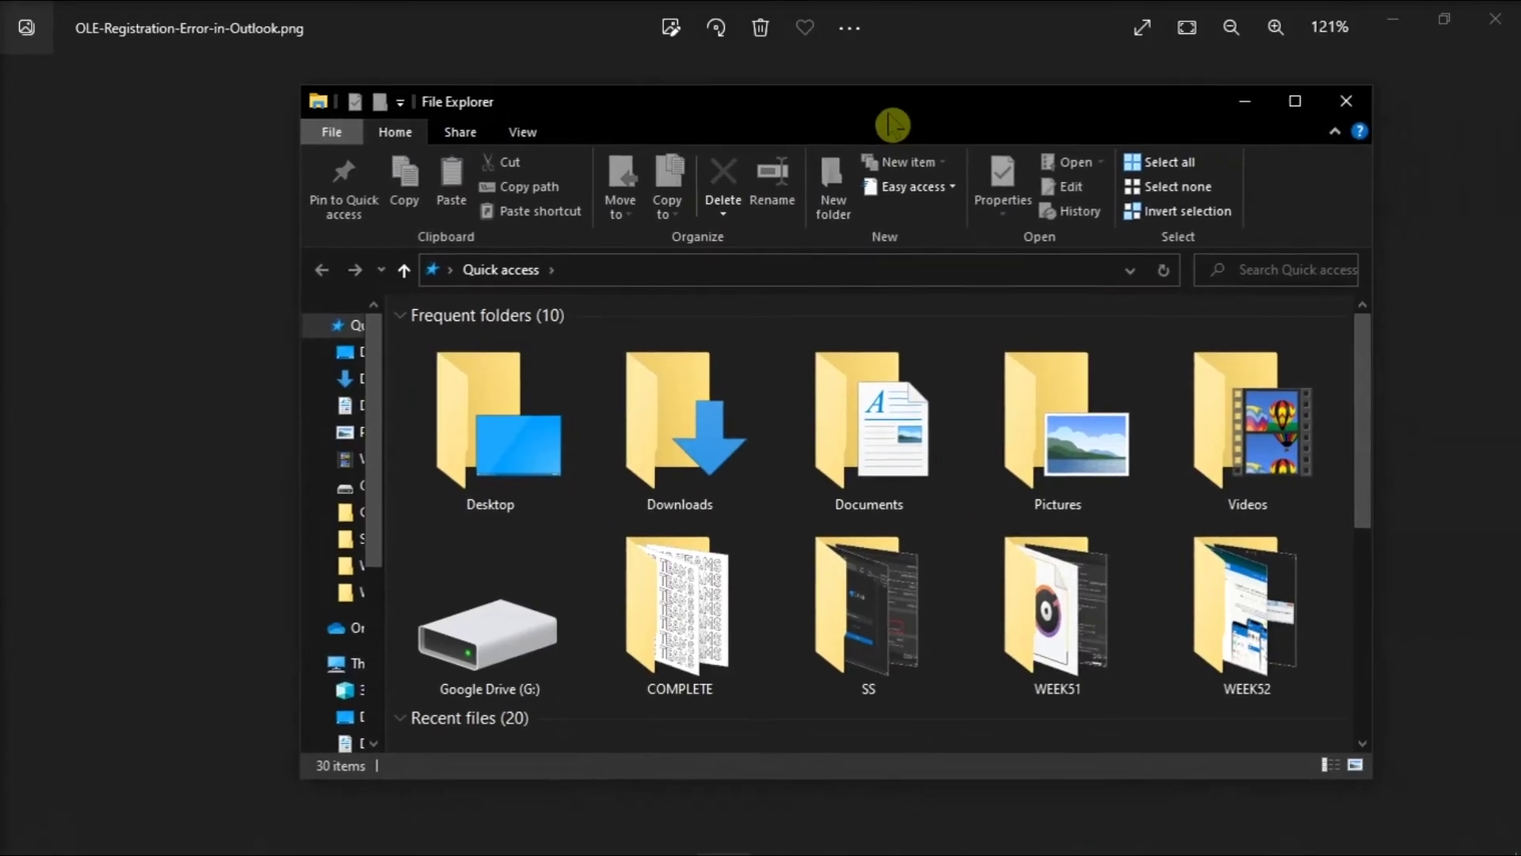
click(744, 271)
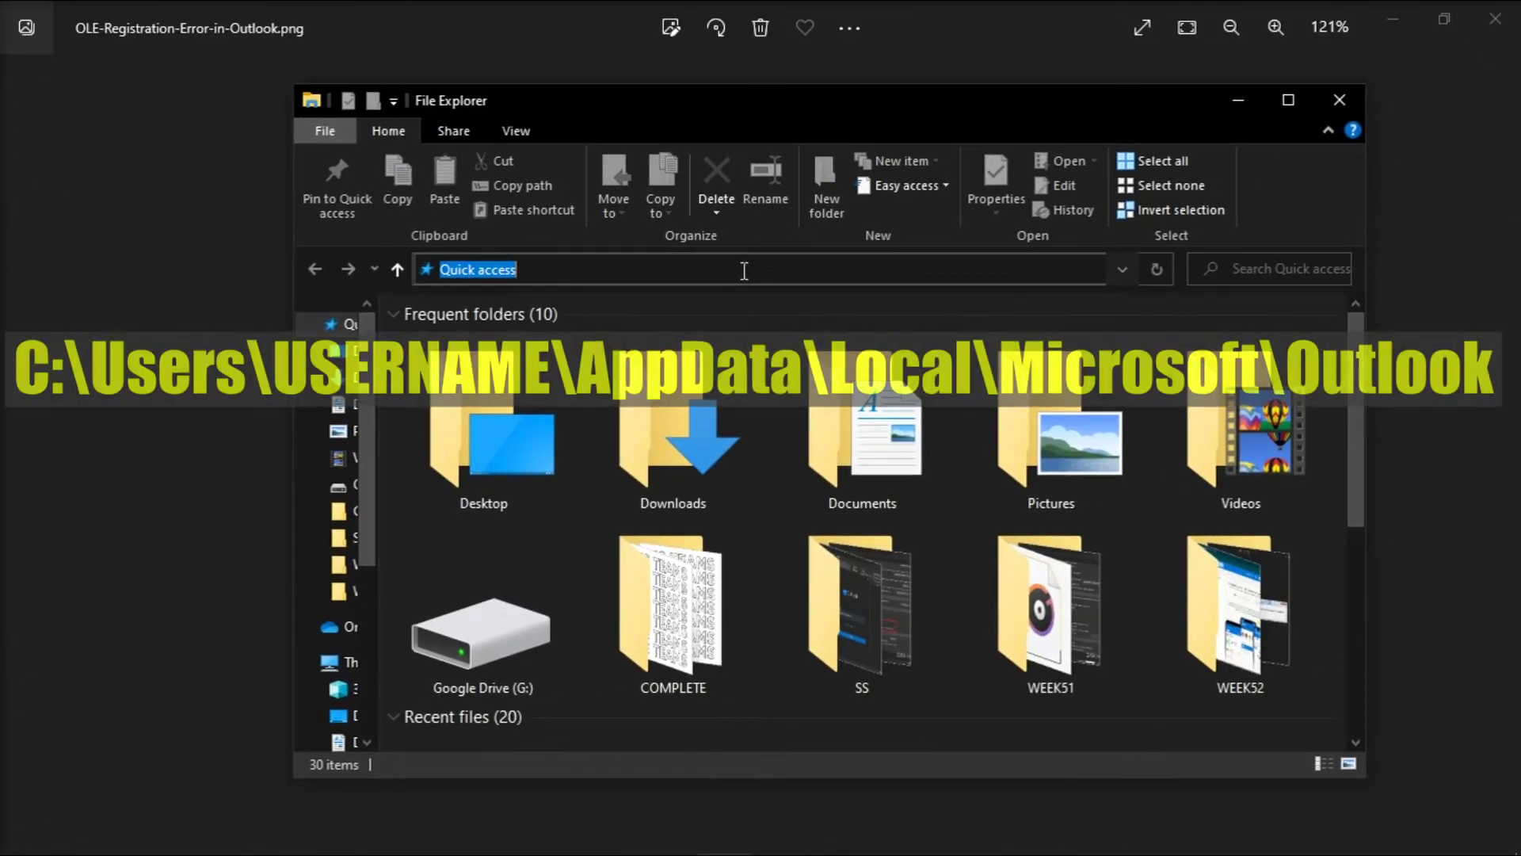
text(C:\Users\Erika Danielle\AppData\Local\Microsoft\Outlook)
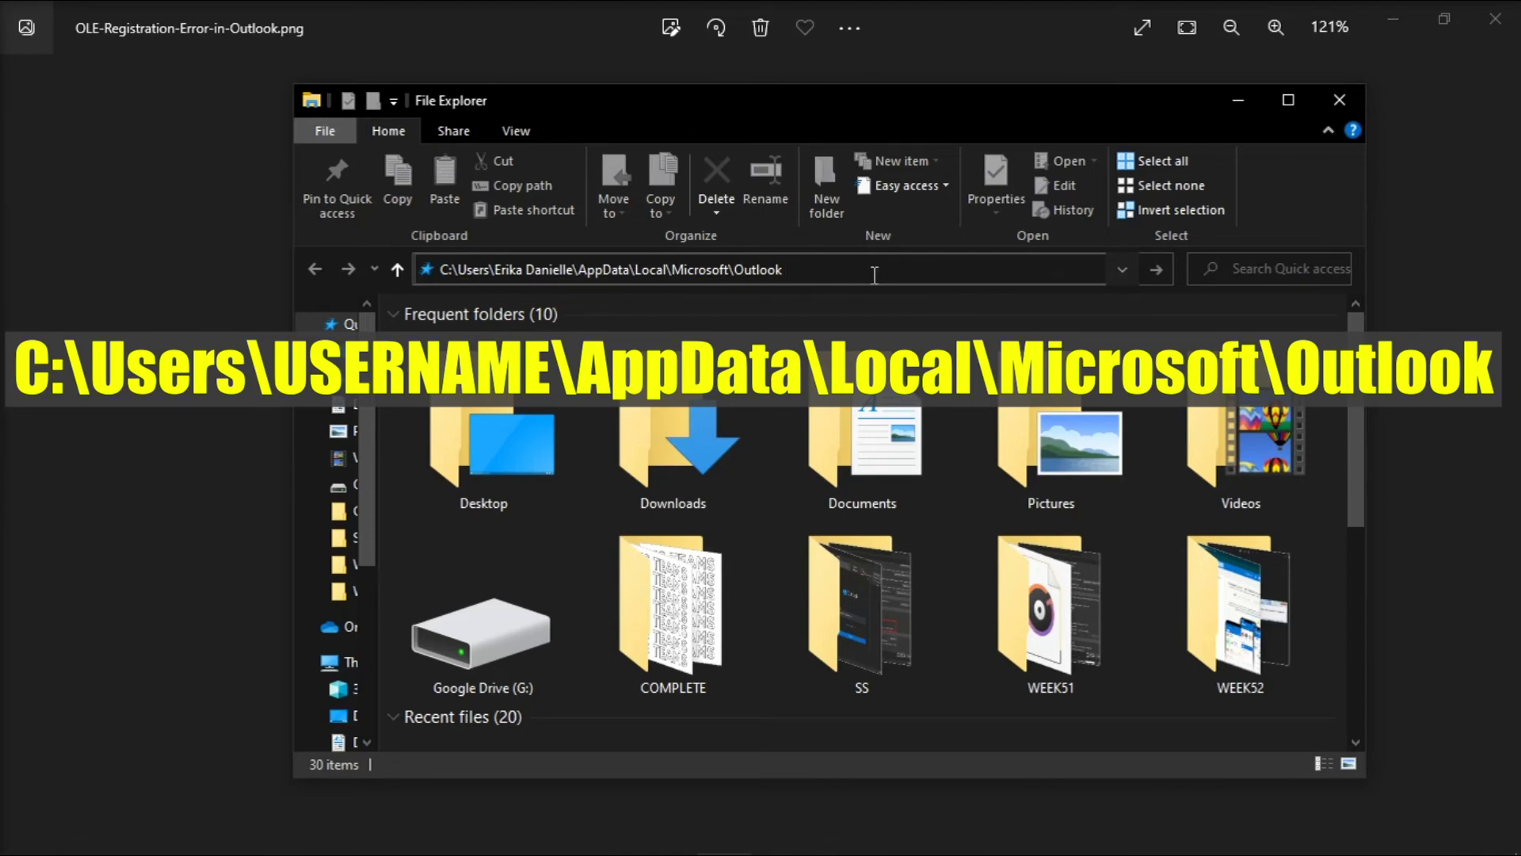
key(Return)
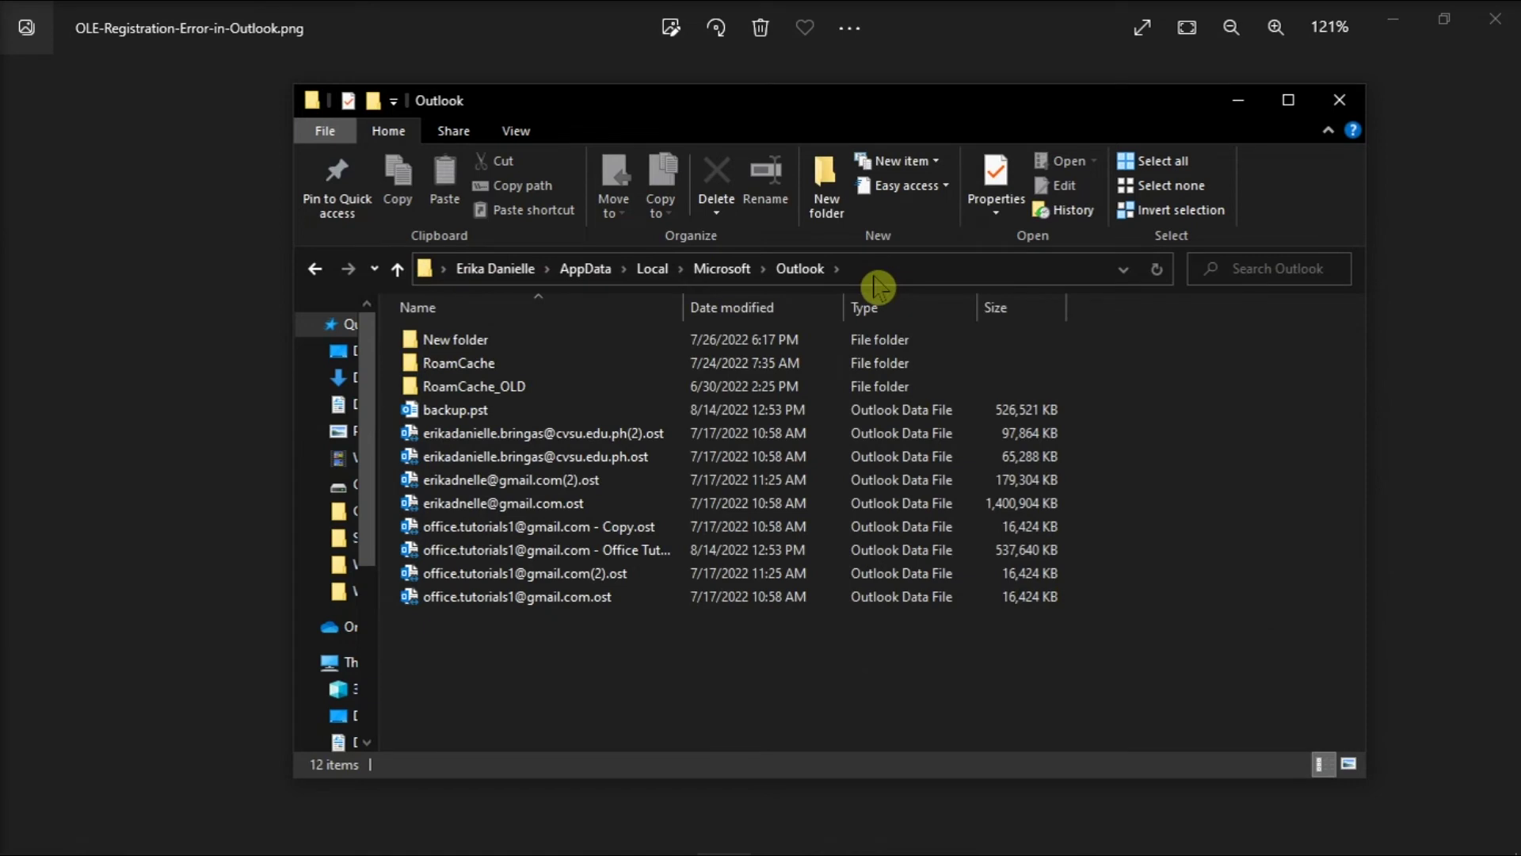
Step: Delete the RoamCache folder and relaunch Outlook from the taskbar
right_click(652, 369)
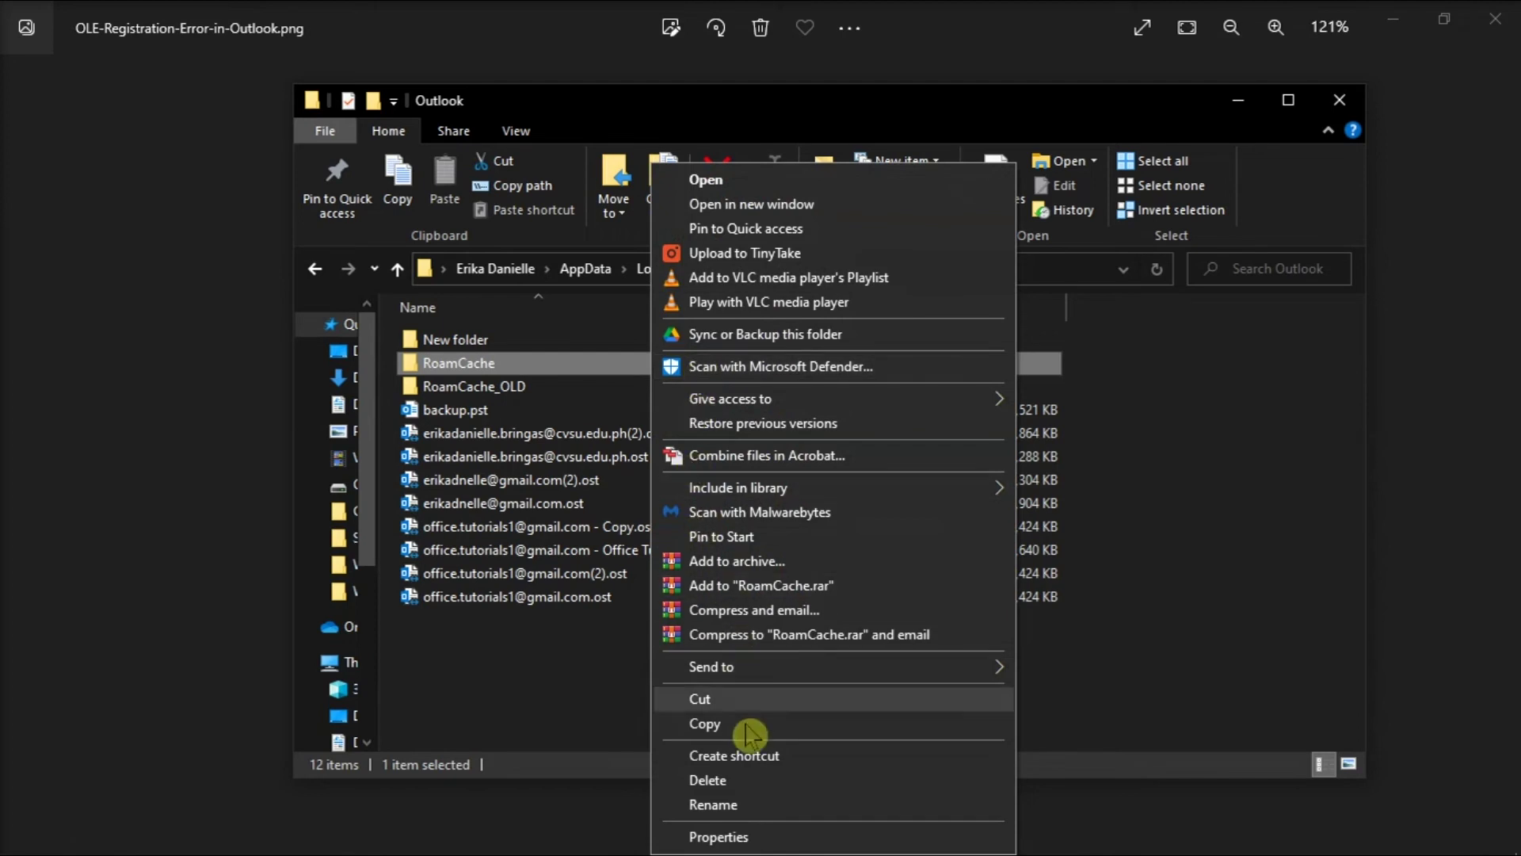
click(725, 779)
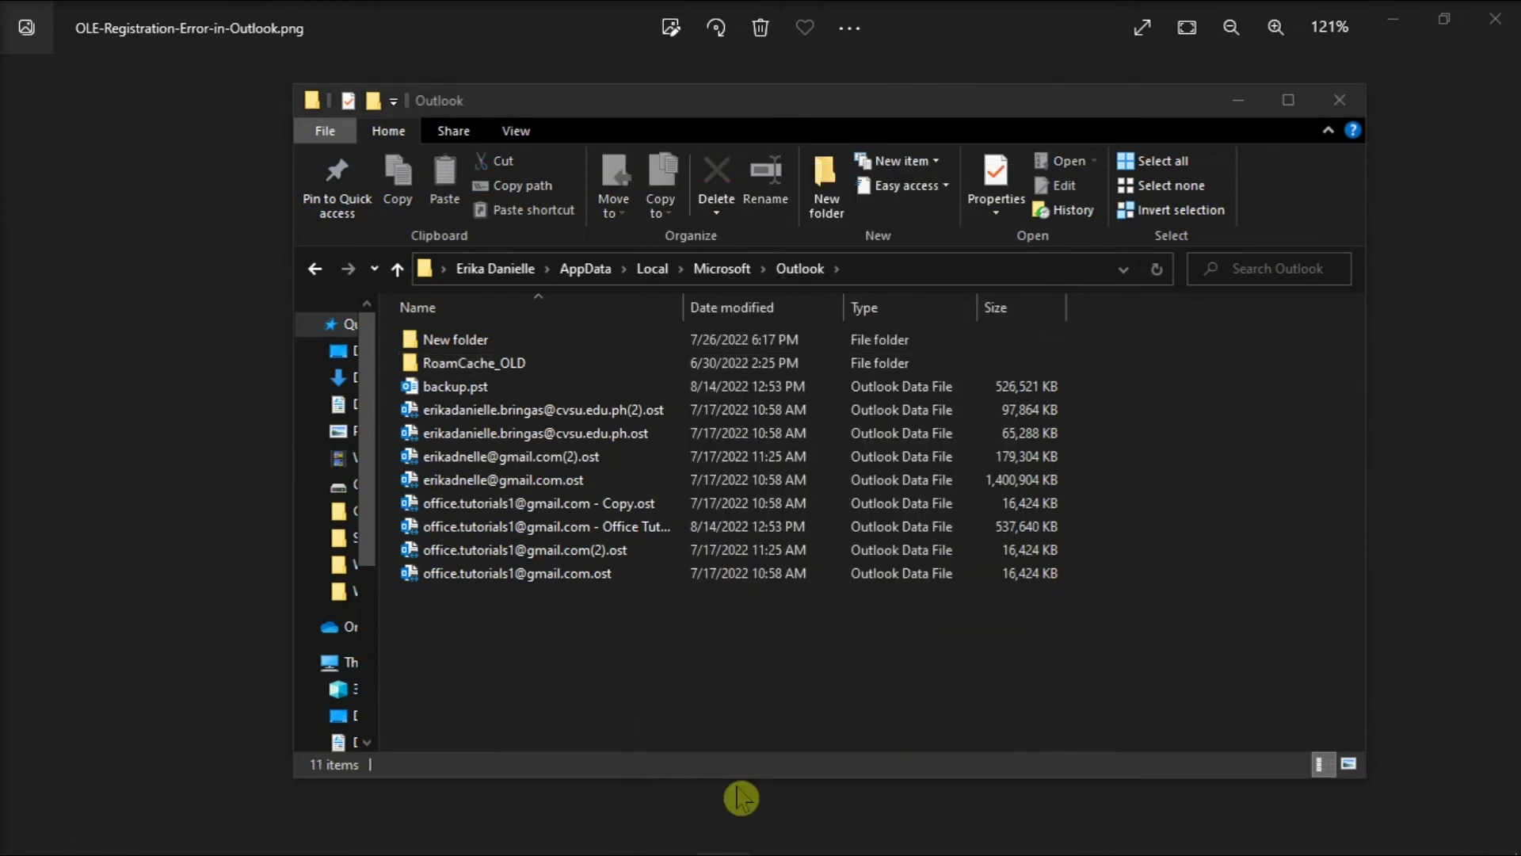
mouse_move(741, 846)
click(889, 831)
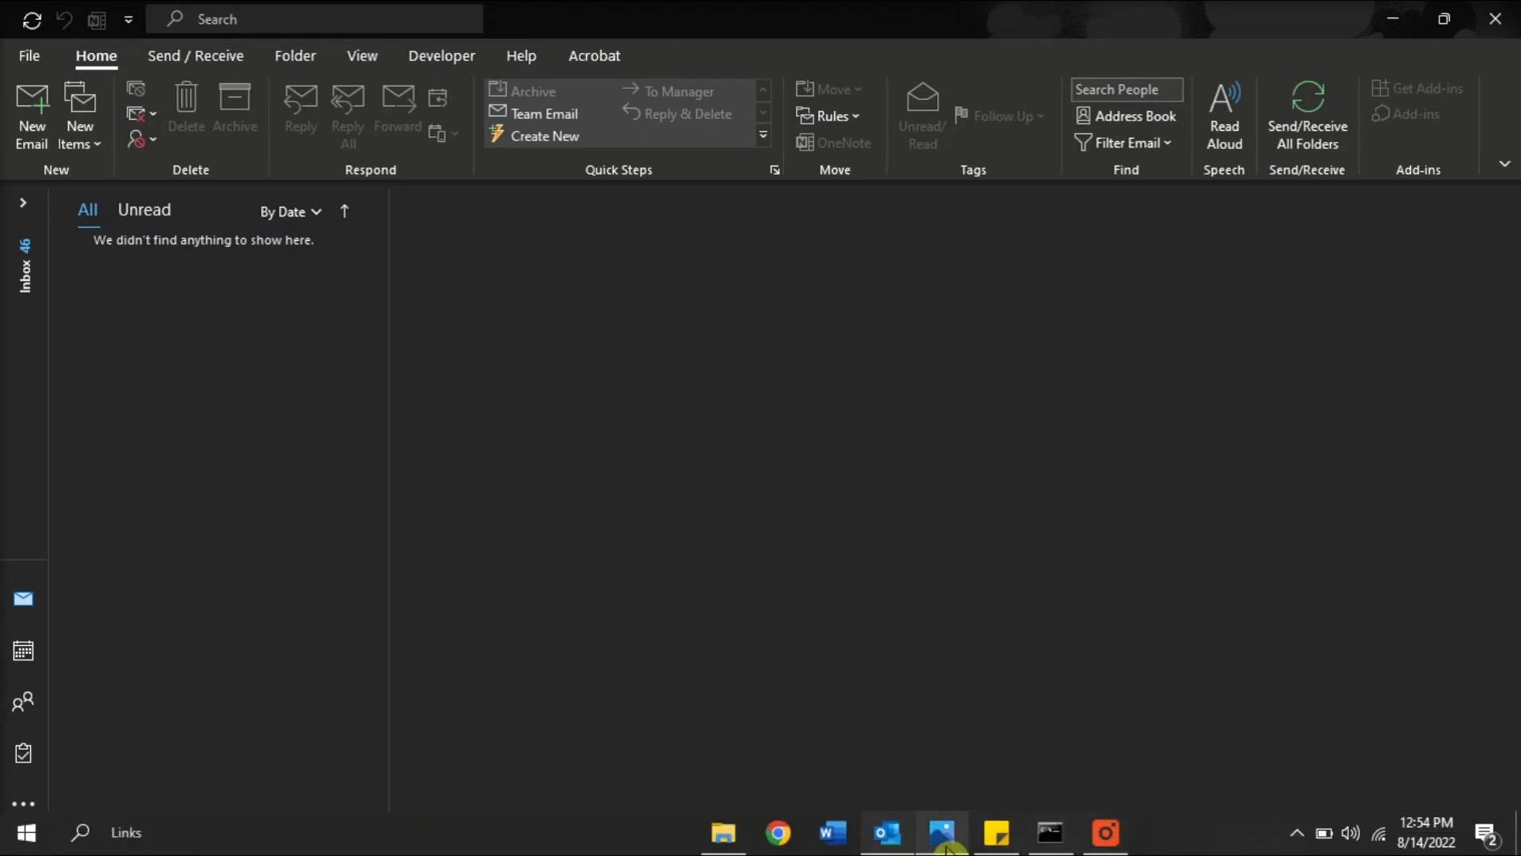
Step: Switch to the Photos window showing the OLE registration error screenshot
click(943, 831)
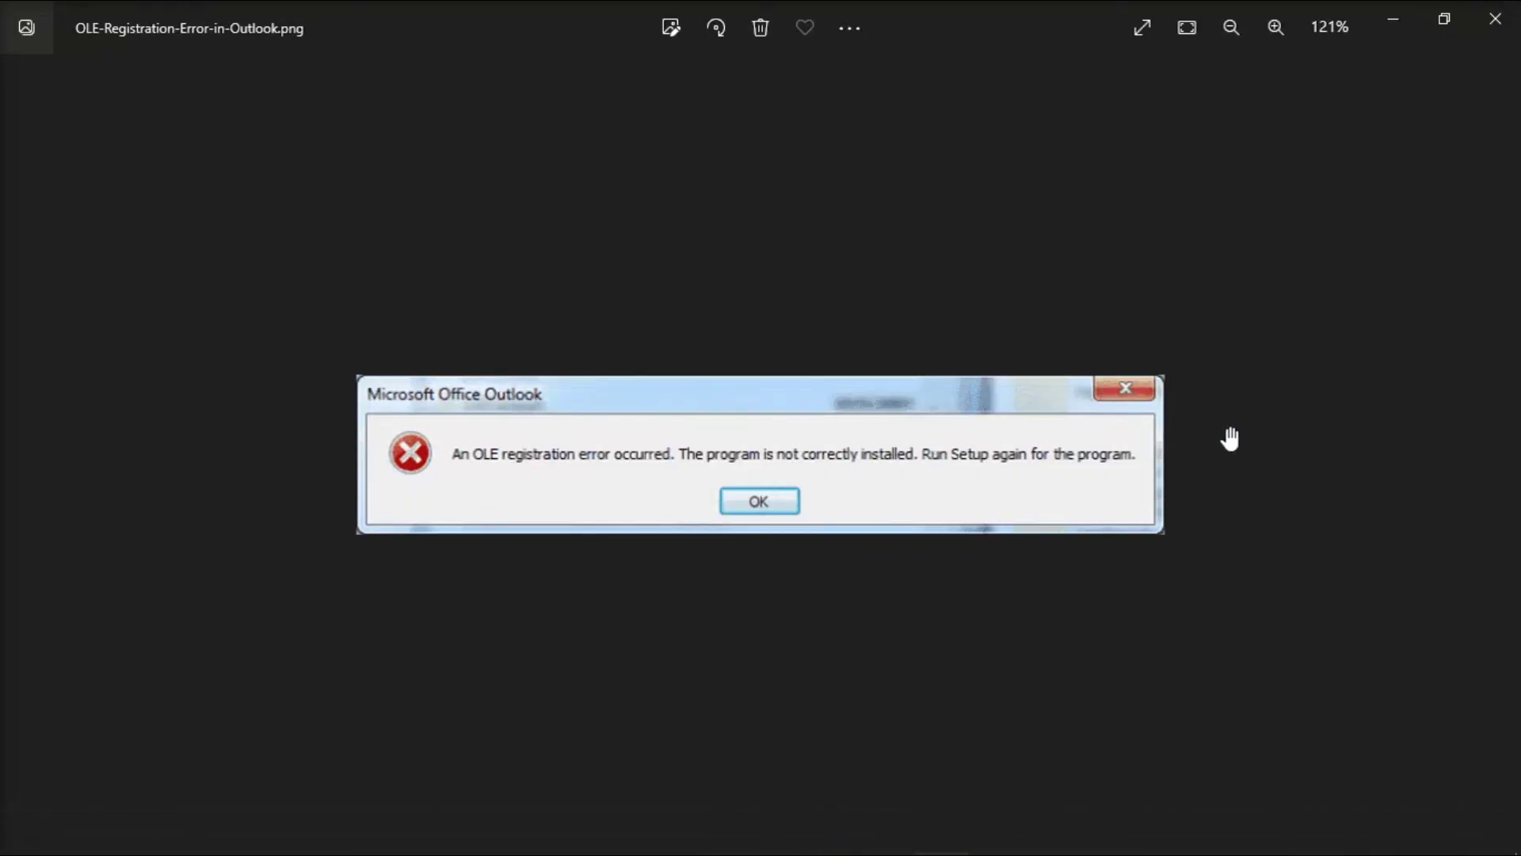